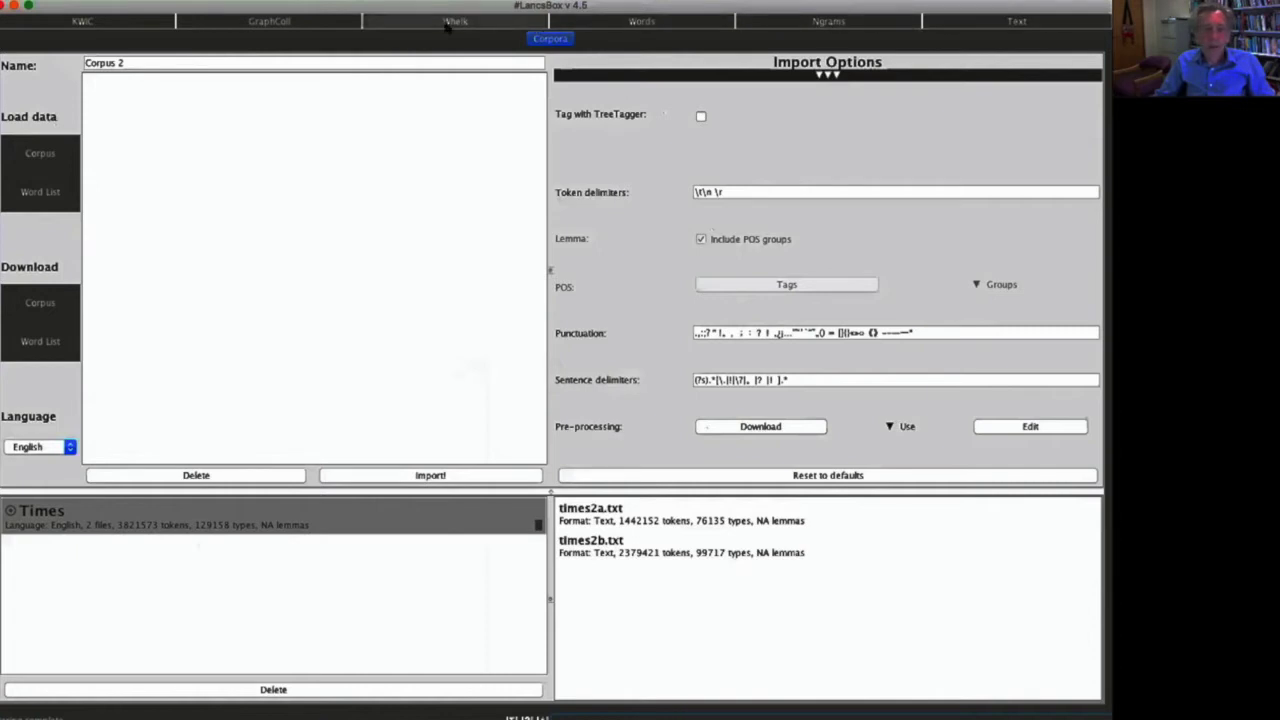
Run a KWIC concordance search for "find" in the Times corpus.
{"action": "left_click", "coordinate": [118, 20]}
{"action": "left_click", "coordinate": [110, 63]}
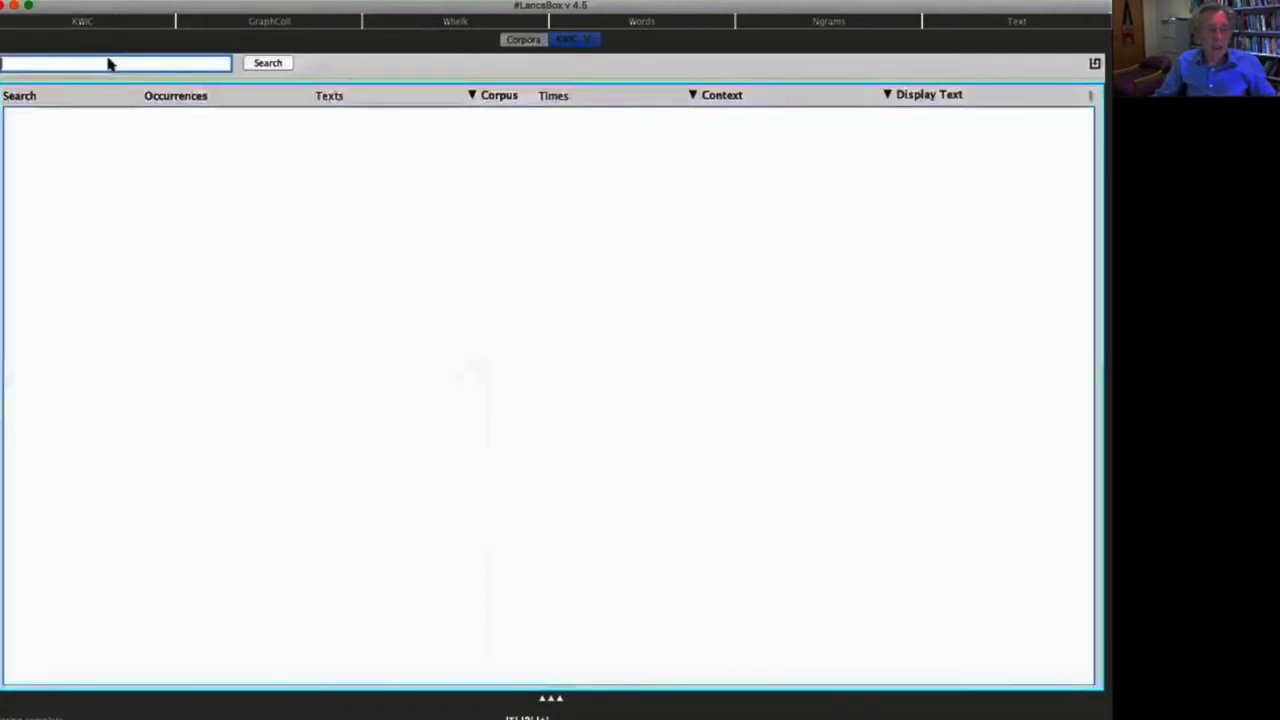
{"action": "type", "text": "find"}
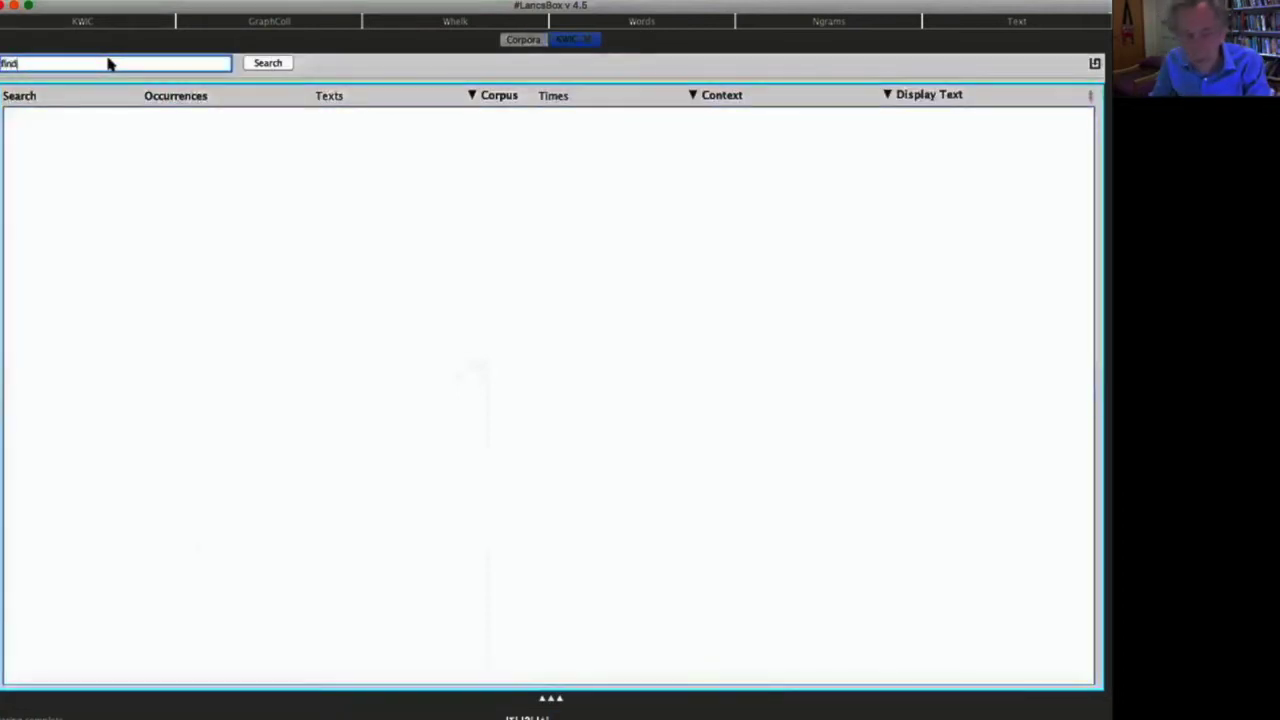
{"action": "left_click", "coordinate": [262, 63]}
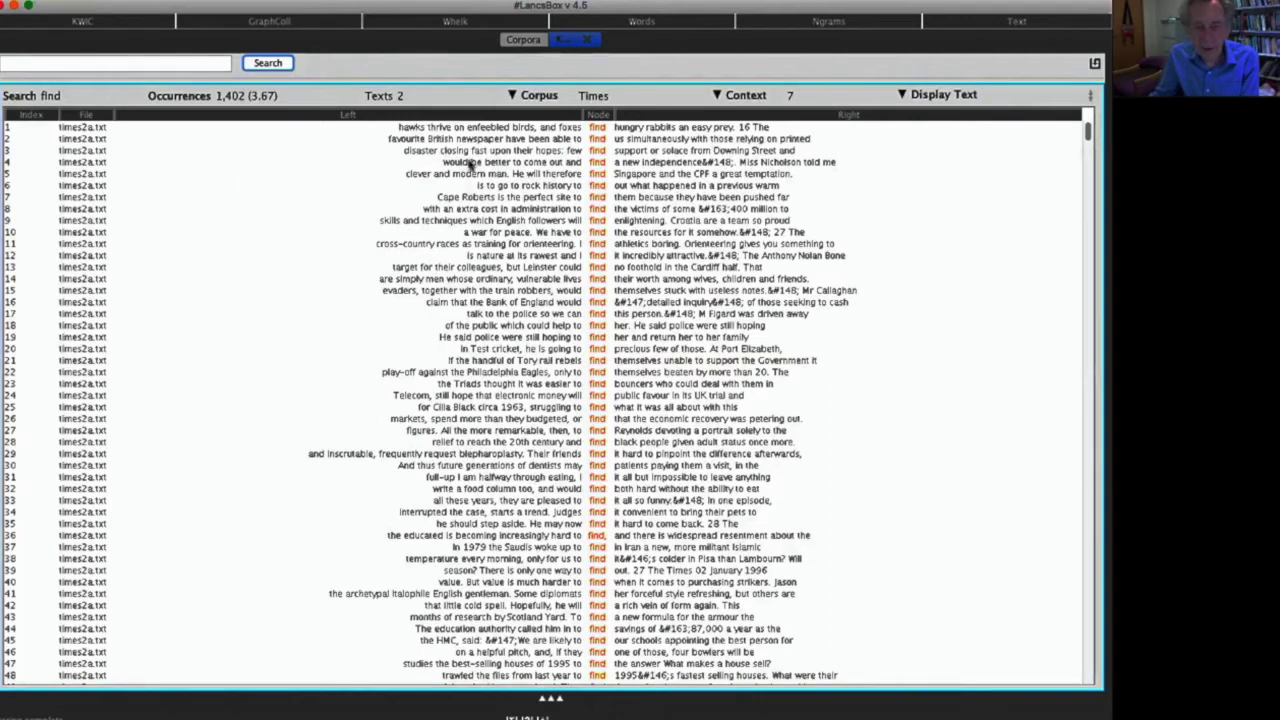
Sort the "find" concordance lines by right context and go to the lines where "it" follows the node.
{"action": "mouse_move", "coordinate": [1088, 133]}
{"action": "left_mouse_down"}
{"action": "mouse_move", "coordinate": [1054, 266]}
{"action": "mouse_move", "coordinate": [1050, 680]}
{"action": "mouse_move", "coordinate": [1086, 594]}
{"action": "mouse_move", "coordinate": [1075, 112]}
{"action": "left_mouse_up"}
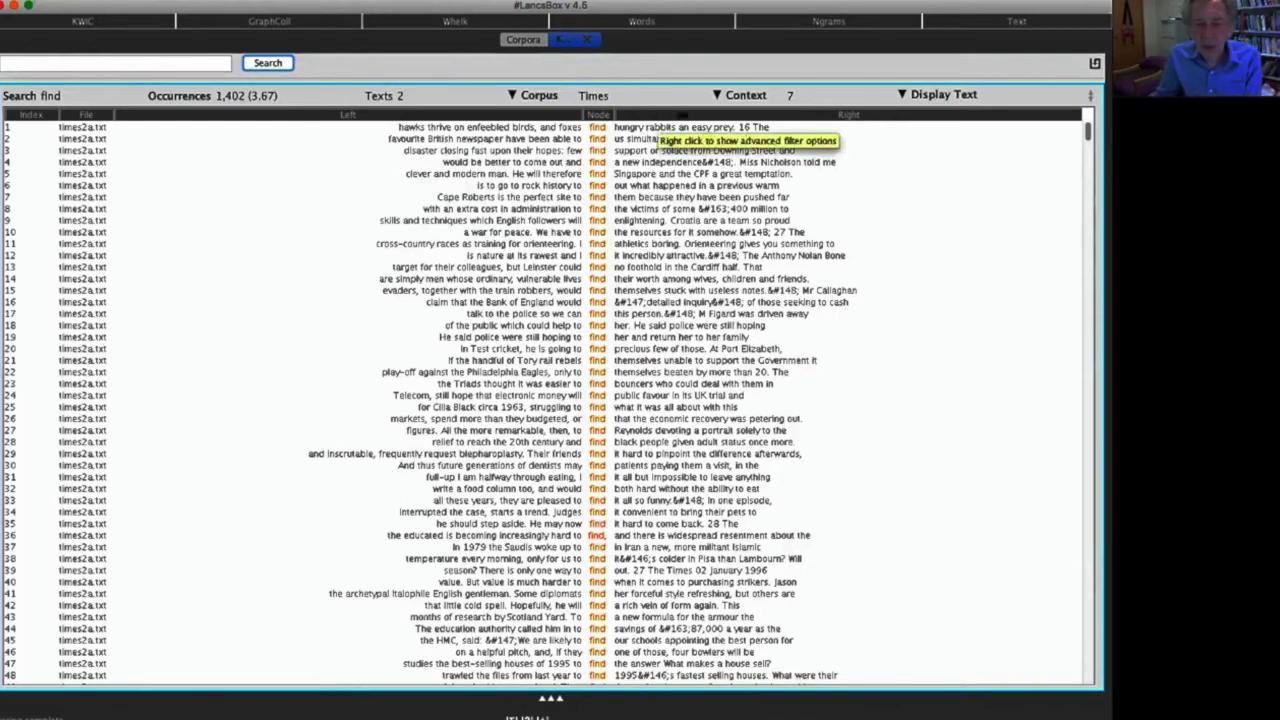
{"action": "left_click", "coordinate": [684, 117]}
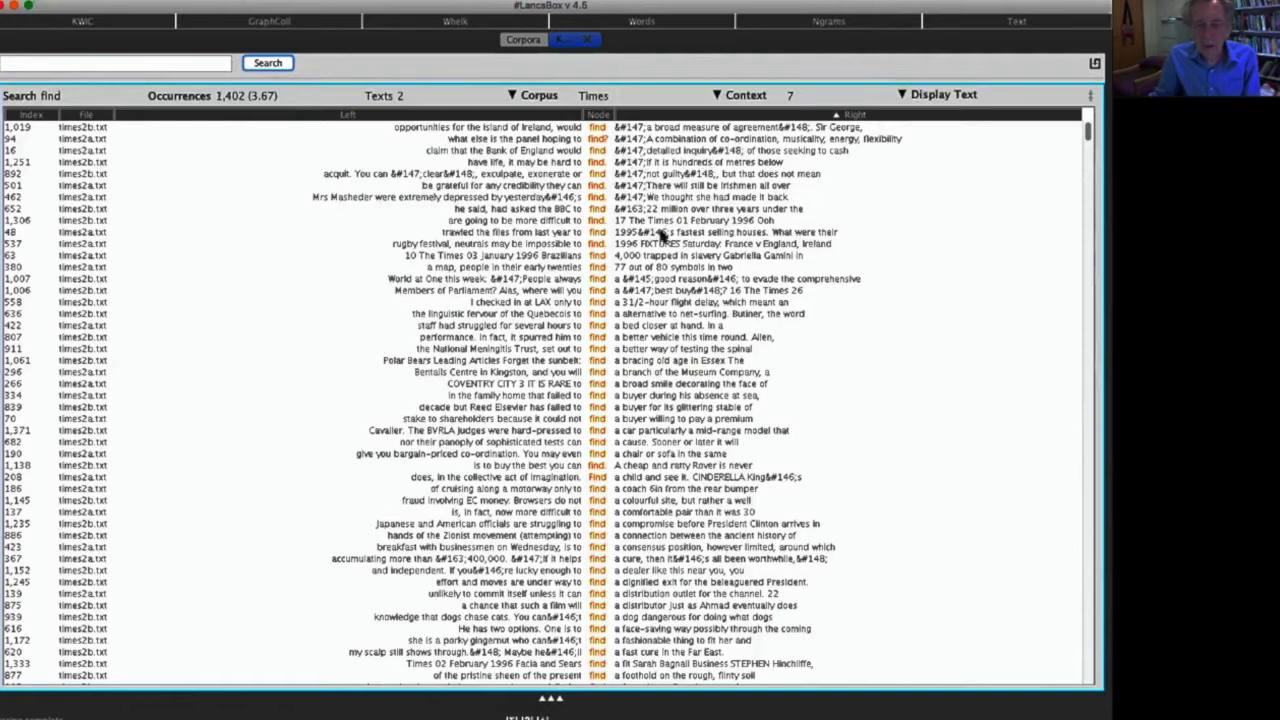
{"action": "scroll", "coordinate": [676, 250], "scroll_direction": "down", "scroll_amount": 3}
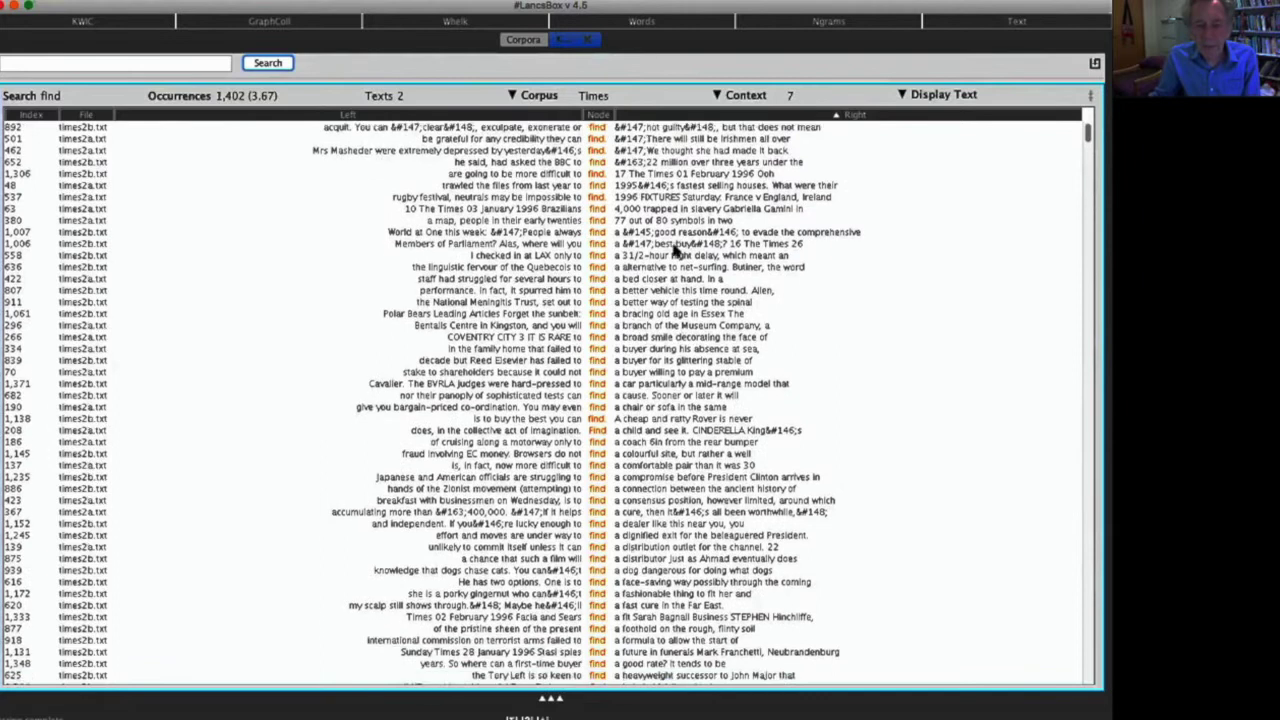
{"action": "scroll", "coordinate": [676, 250], "scroll_direction": "down", "scroll_amount": 1}
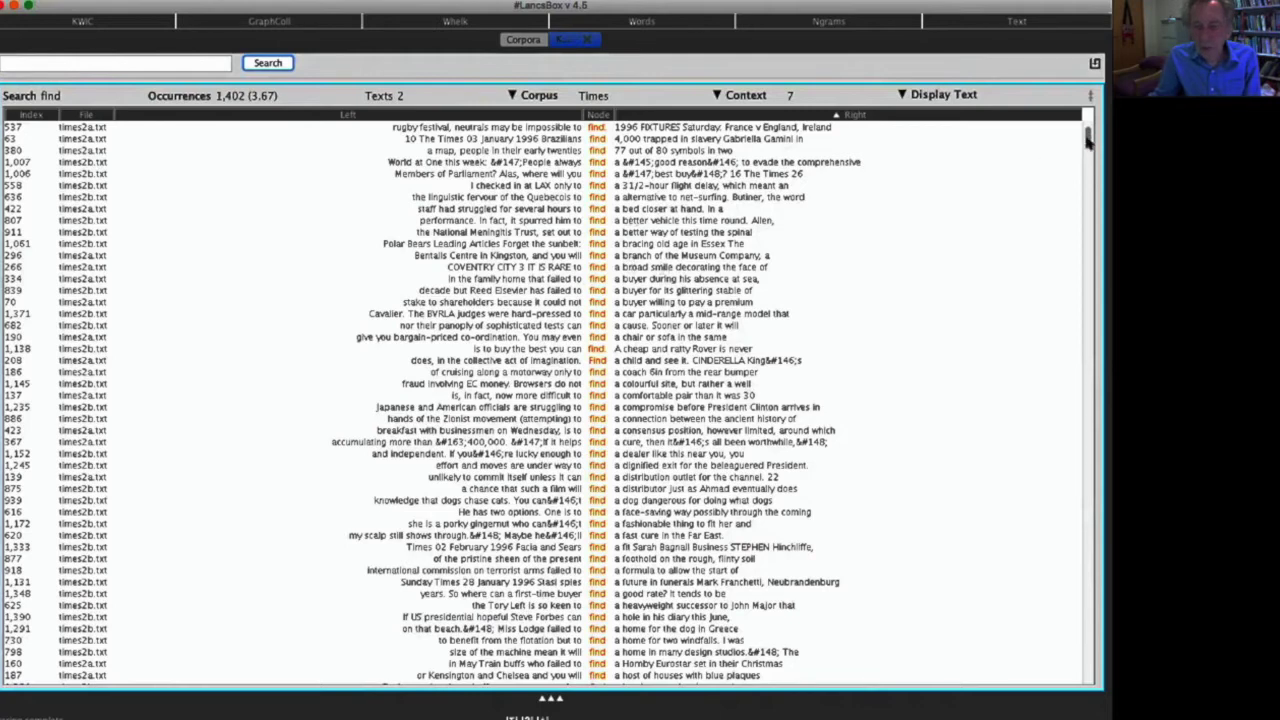
{"action": "left_click_drag", "start_coordinate": [1088, 143], "coordinate": [1086, 198]}
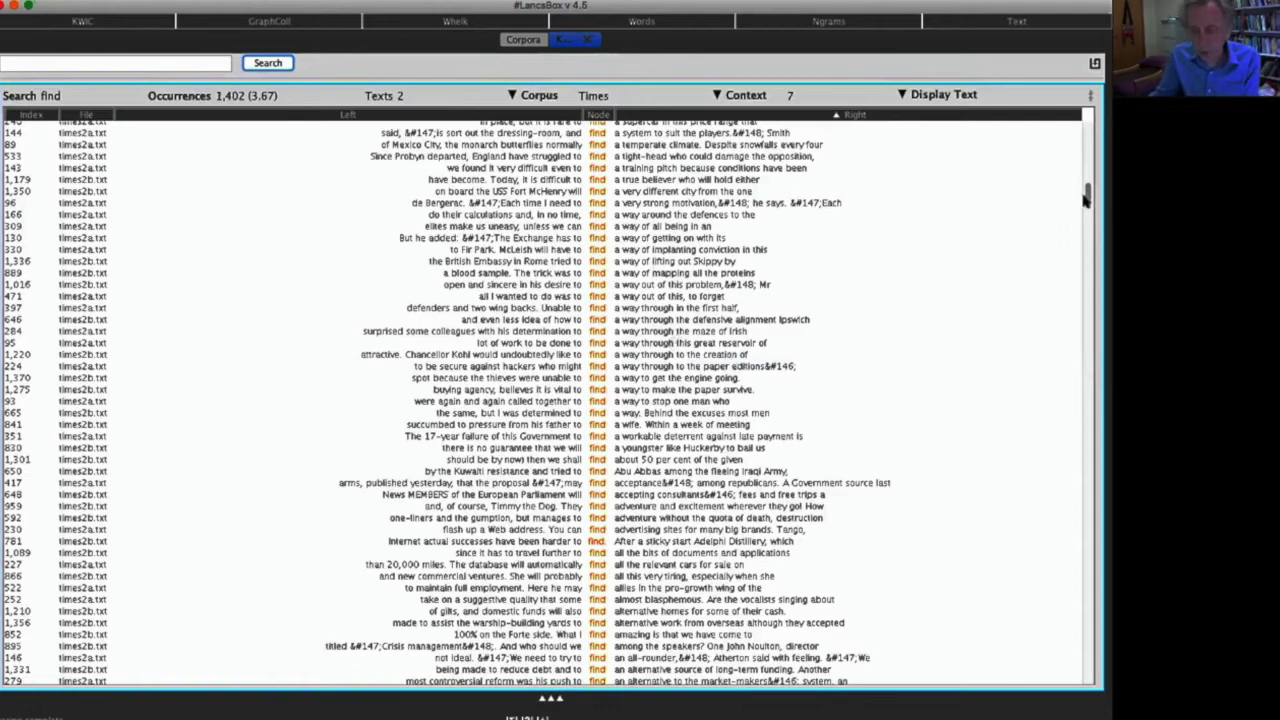
{"action": "left_click_drag", "start_coordinate": [1089, 197], "coordinate": [1090, 323]}
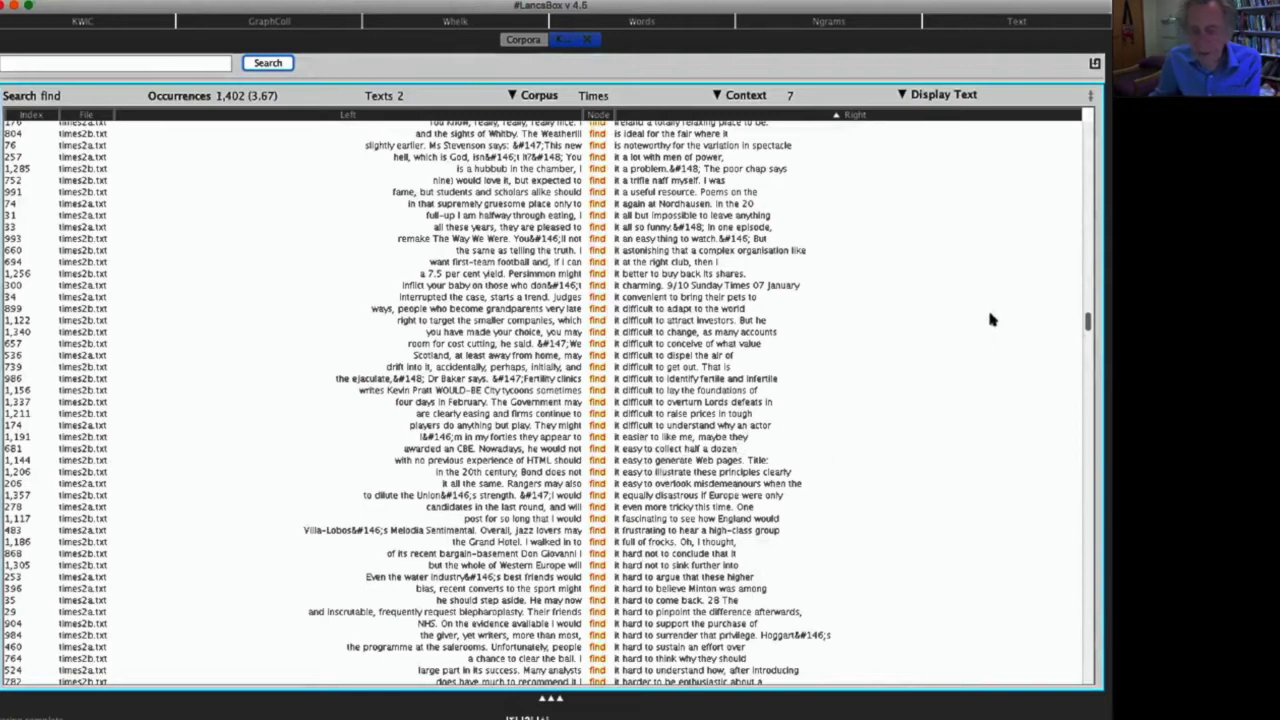
{"action": "left_click_drag", "start_coordinate": [1088, 322], "coordinate": [1062, 331]}
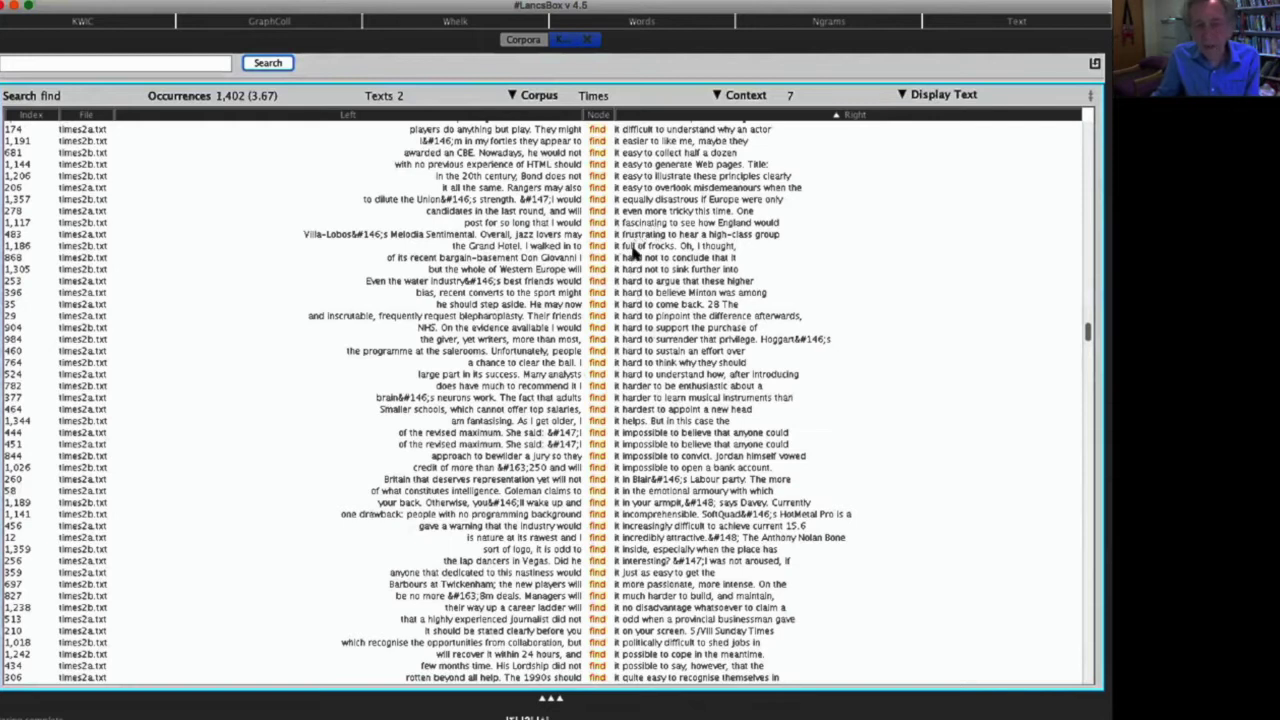
Examine the sorted concordance lines from "find it" through to "find yourself" for recurring patterns after the node word.
{"action": "scroll", "coordinate": [632, 258], "scroll_direction": "down", "scroll_amount": 8}
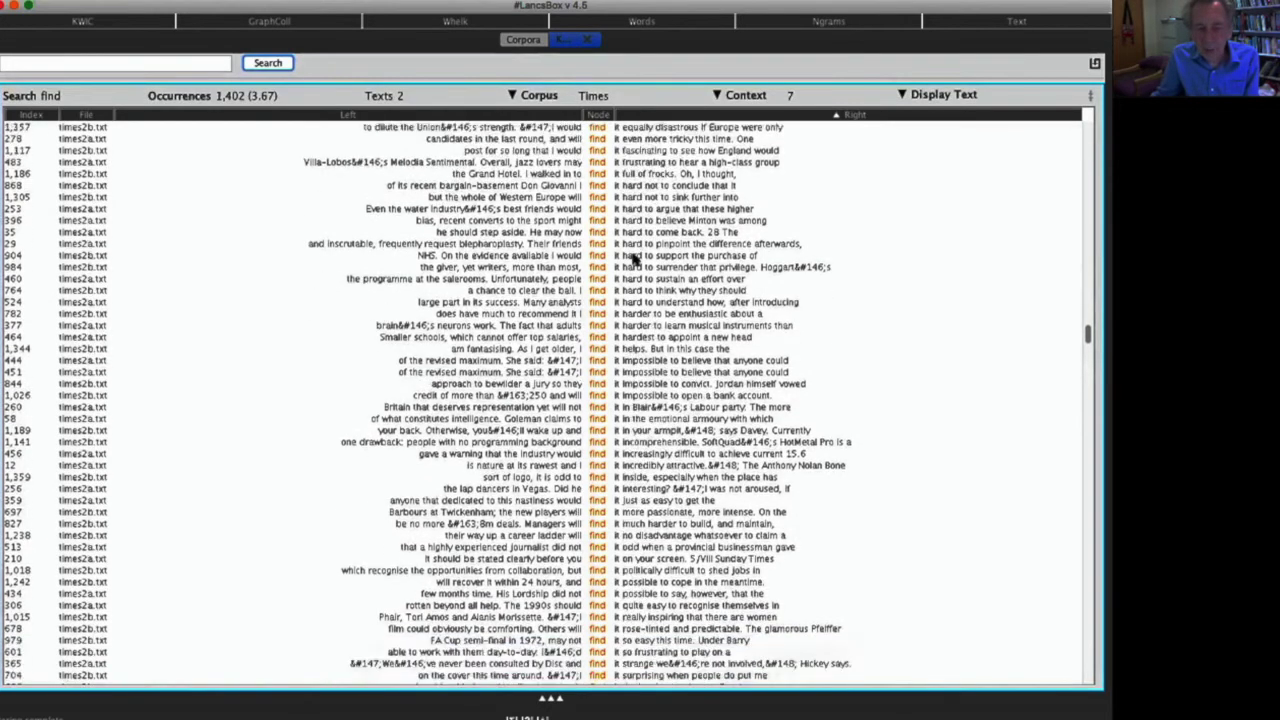
{"action": "scroll", "coordinate": [632, 258], "scroll_direction": "down", "scroll_amount": 15}
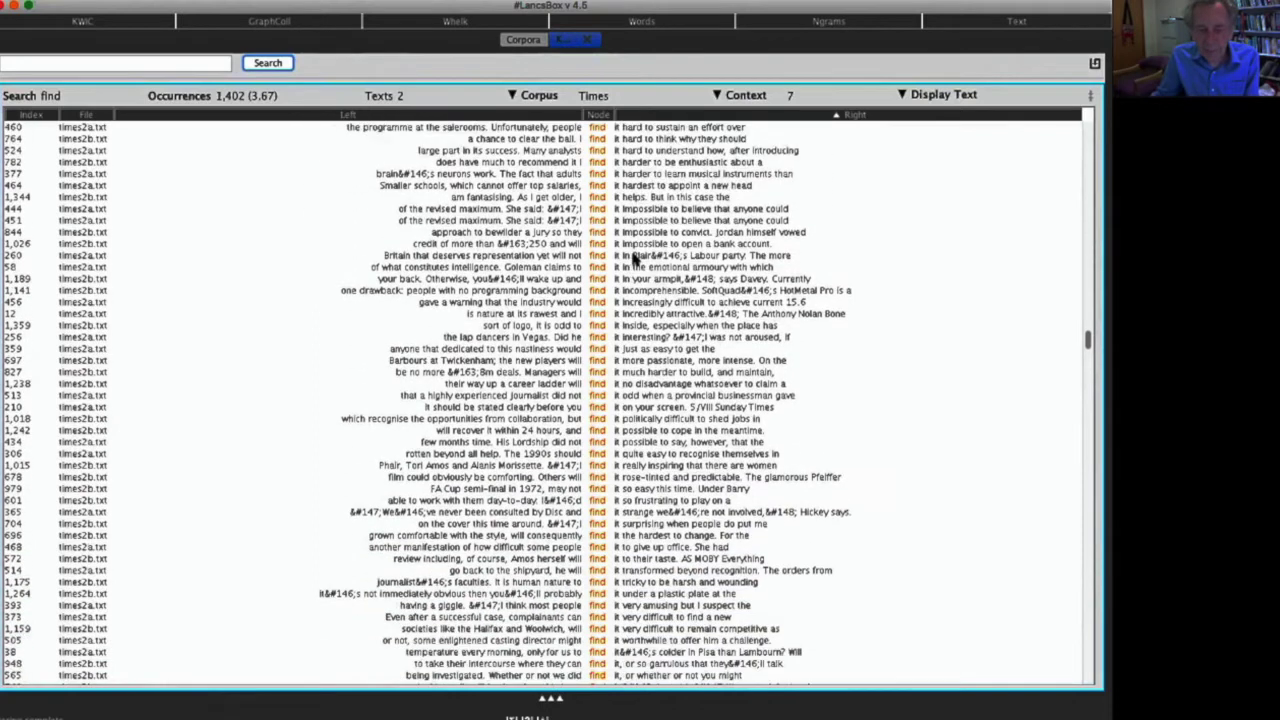
{"action": "scroll", "coordinate": [632, 258], "scroll_direction": "down", "scroll_amount": 20}
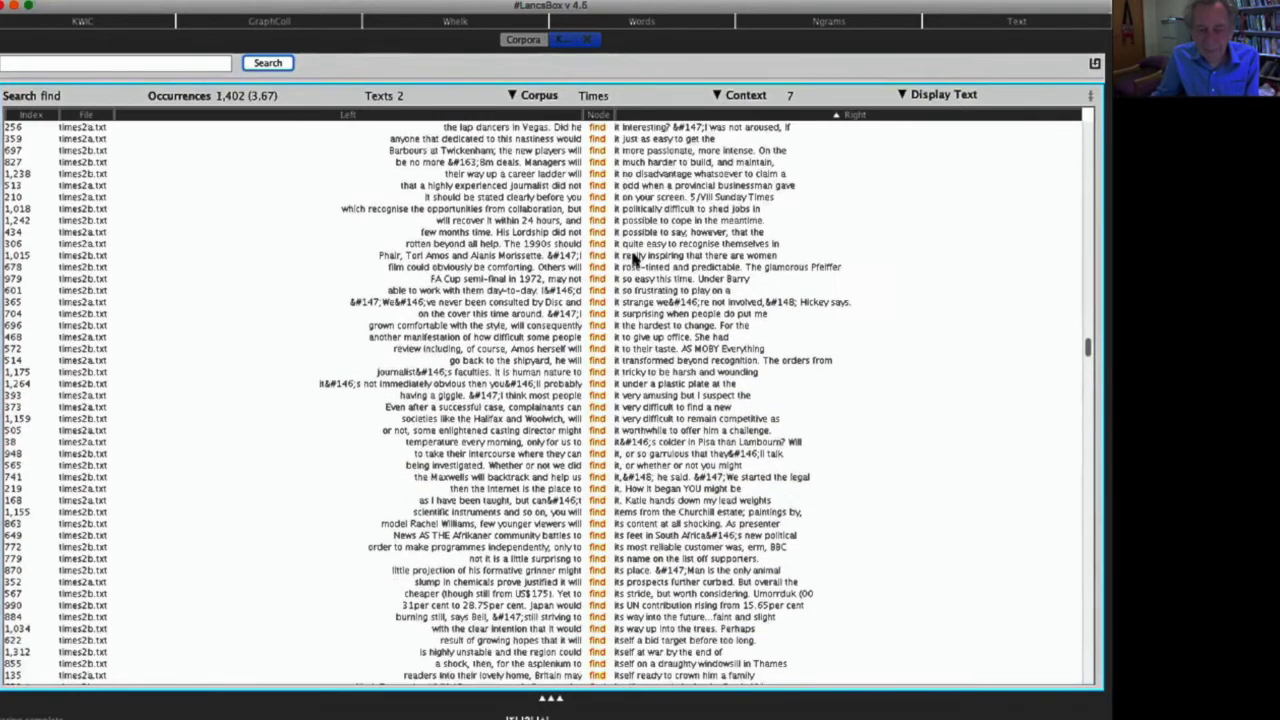
{"action": "scroll", "coordinate": [632, 258], "scroll_direction": "down", "scroll_amount": 20}
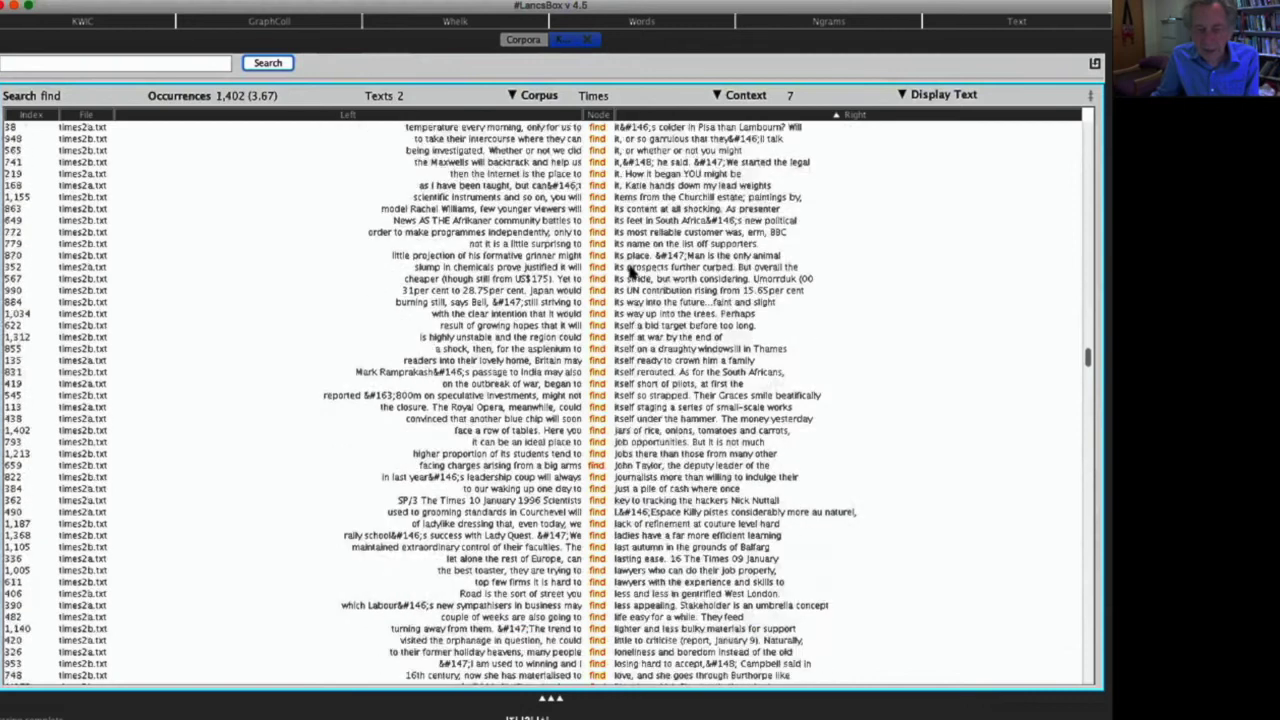
{"action": "scroll", "coordinate": [630, 268], "scroll_direction": "down", "scroll_amount": 20}
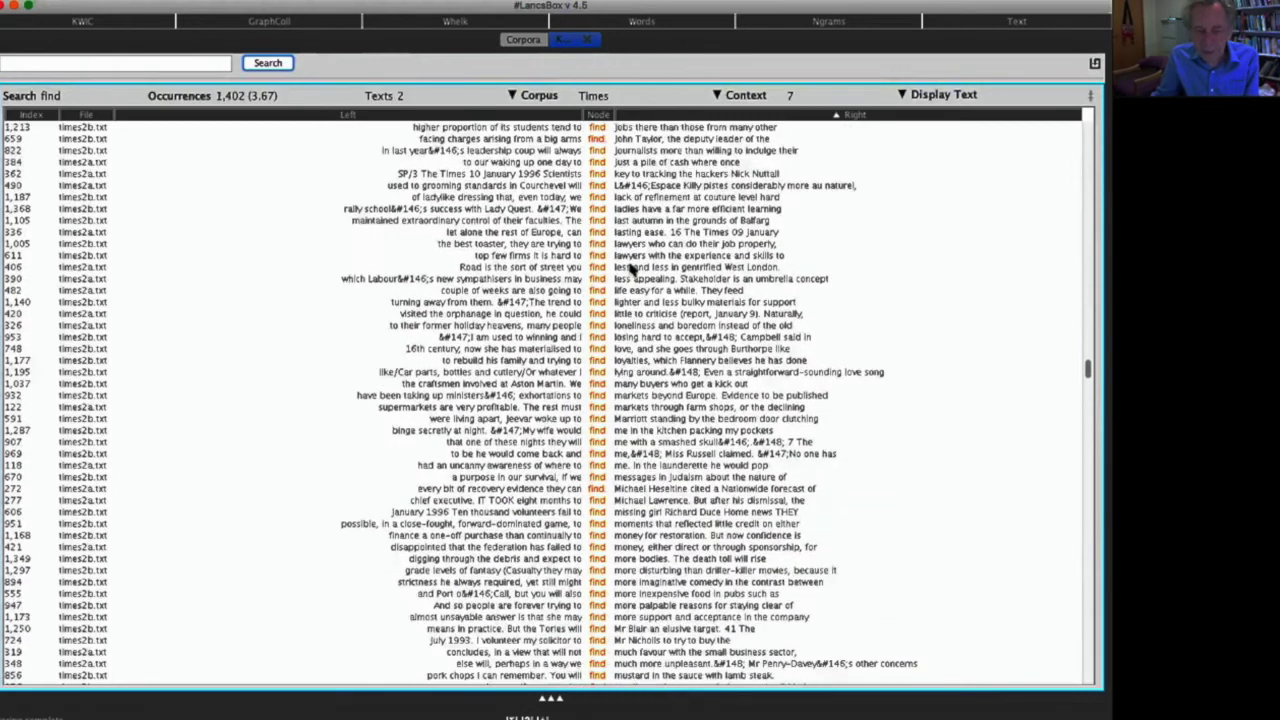
{"action": "scroll", "coordinate": [632, 268], "scroll_direction": "down", "scroll_amount": 9}
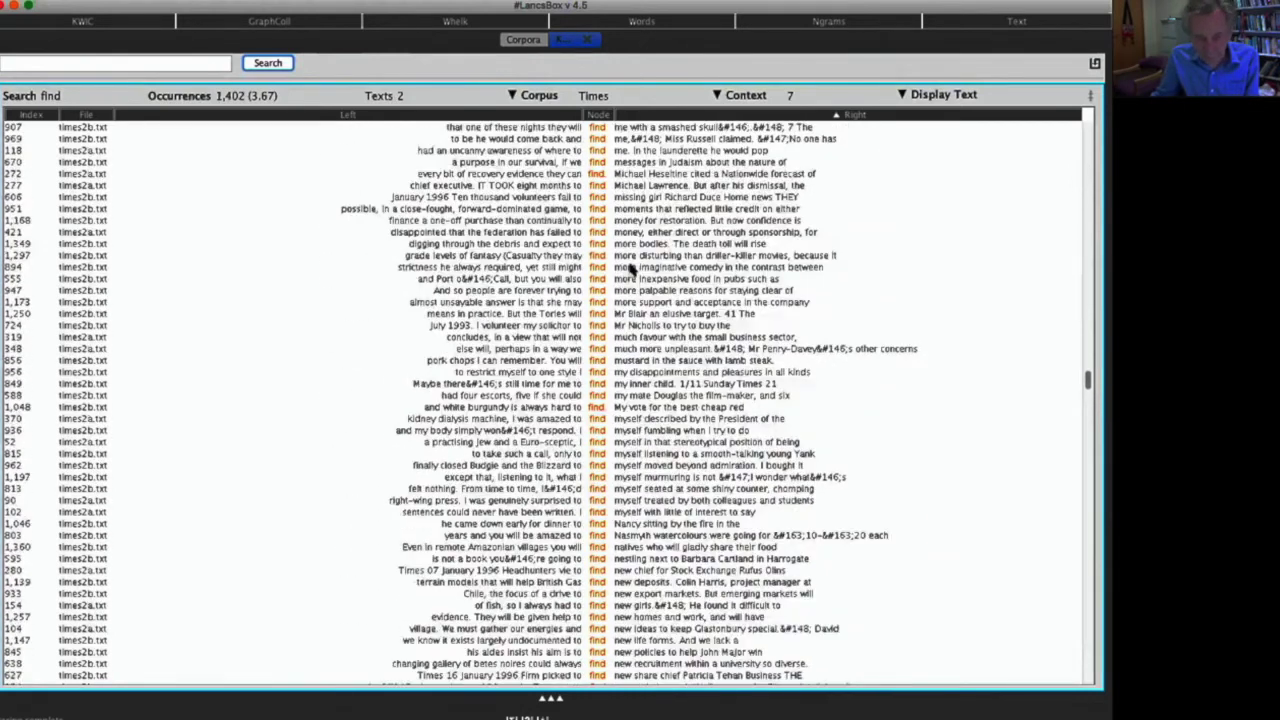
{"action": "scroll", "coordinate": [632, 427], "scroll_direction": "down", "scroll_amount": 7}
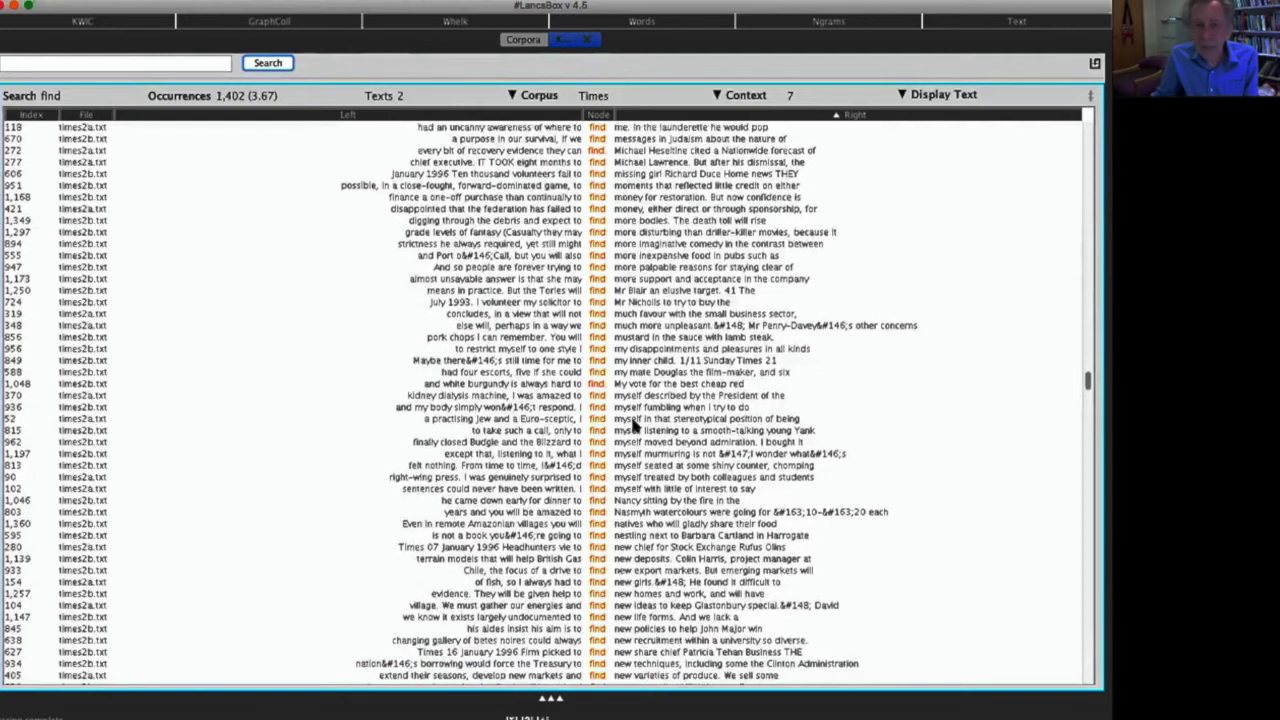
{"action": "scroll", "coordinate": [632, 420], "scroll_direction": "down", "scroll_amount": 20}
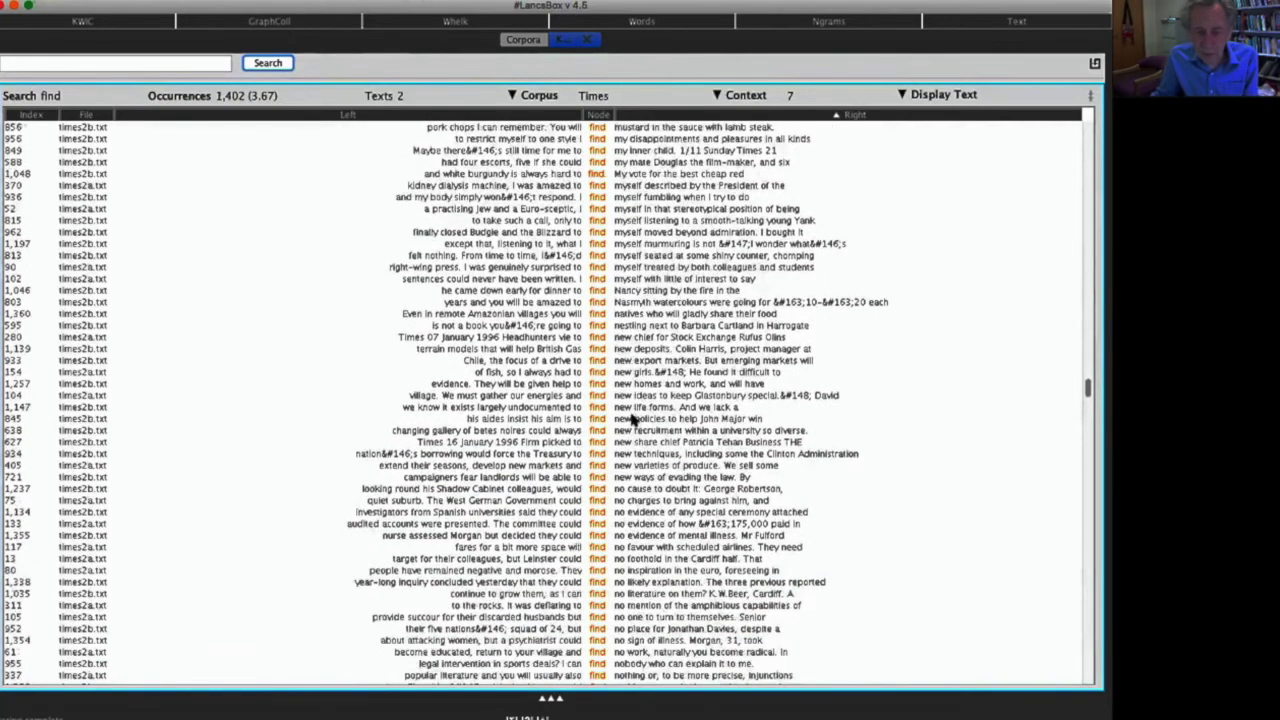
{"action": "scroll", "coordinate": [632, 418], "scroll_direction": "down", "scroll_amount": 20}
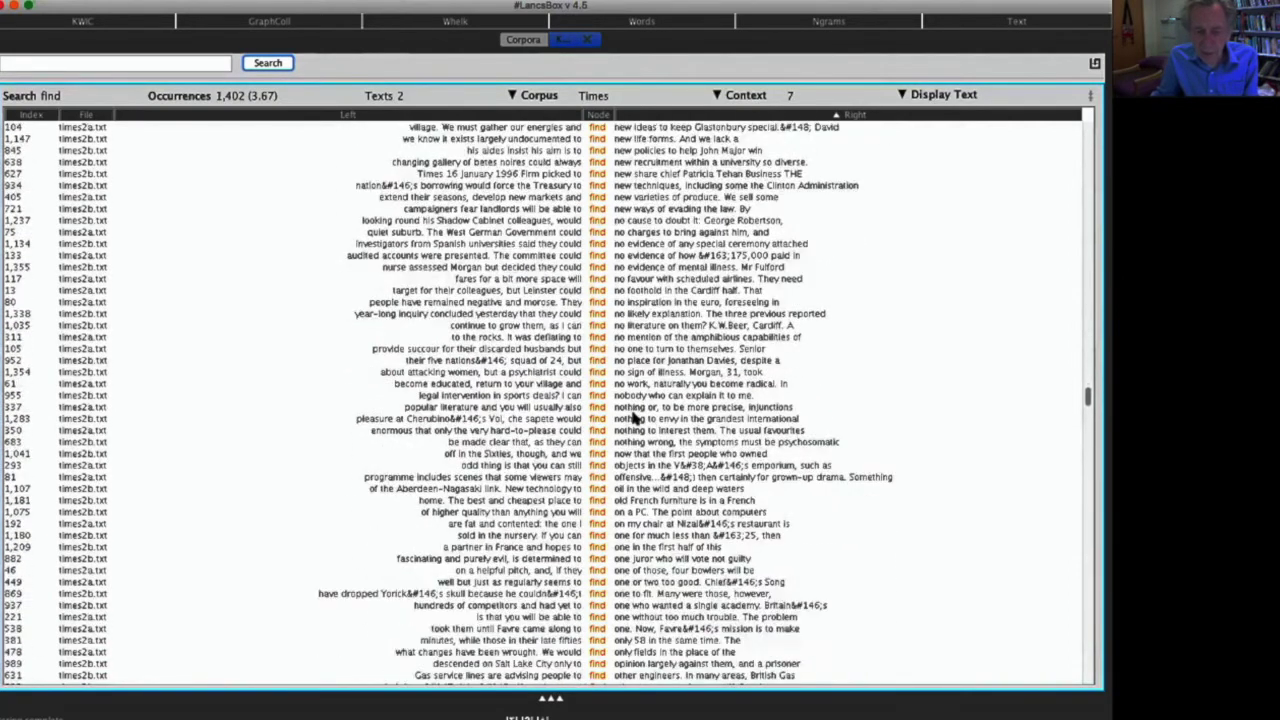
{"action": "scroll", "coordinate": [632, 418], "scroll_direction": "down", "scroll_amount": 15}
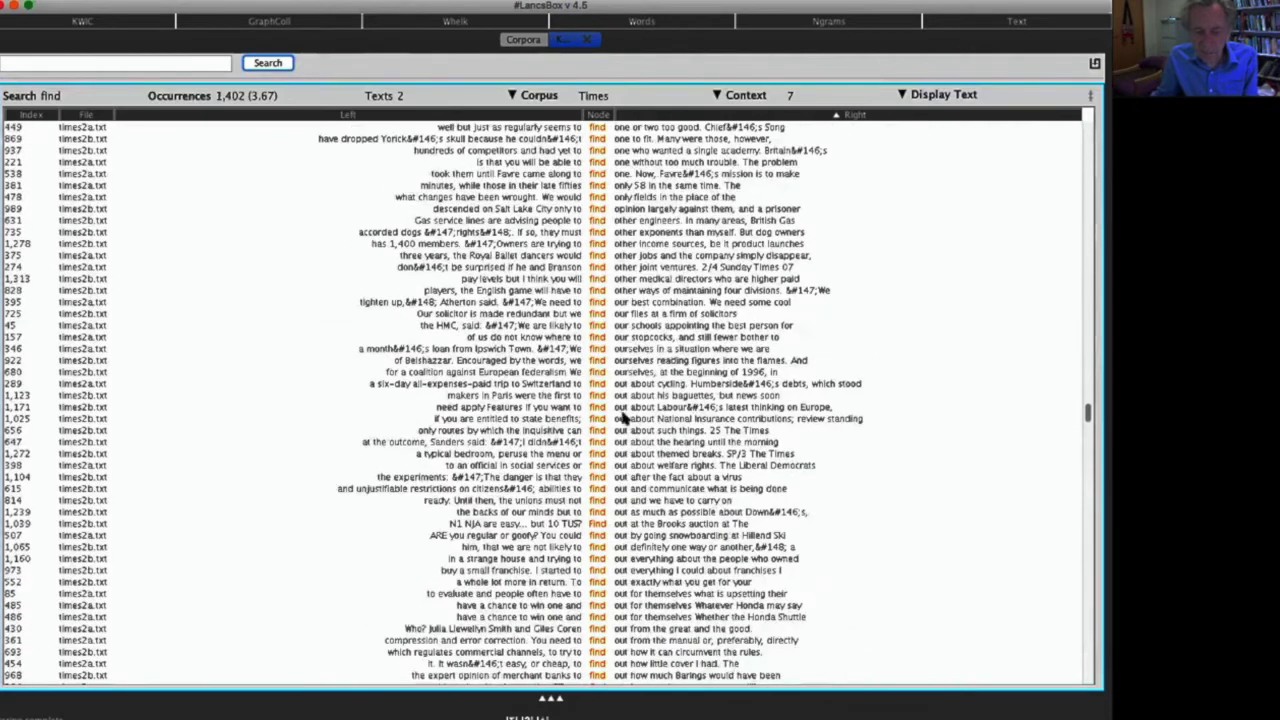
{"action": "scroll", "coordinate": [624, 418], "scroll_direction": "down", "scroll_amount": 20}
{"action": "scroll", "coordinate": [643, 423], "scroll_direction": "down", "scroll_amount": 20}
{"action": "scroll", "coordinate": [643, 423], "scroll_direction": "down", "scroll_amount": 20}
{"action": "scroll", "coordinate": [643, 423], "scroll_direction": "down", "scroll_amount": 20}
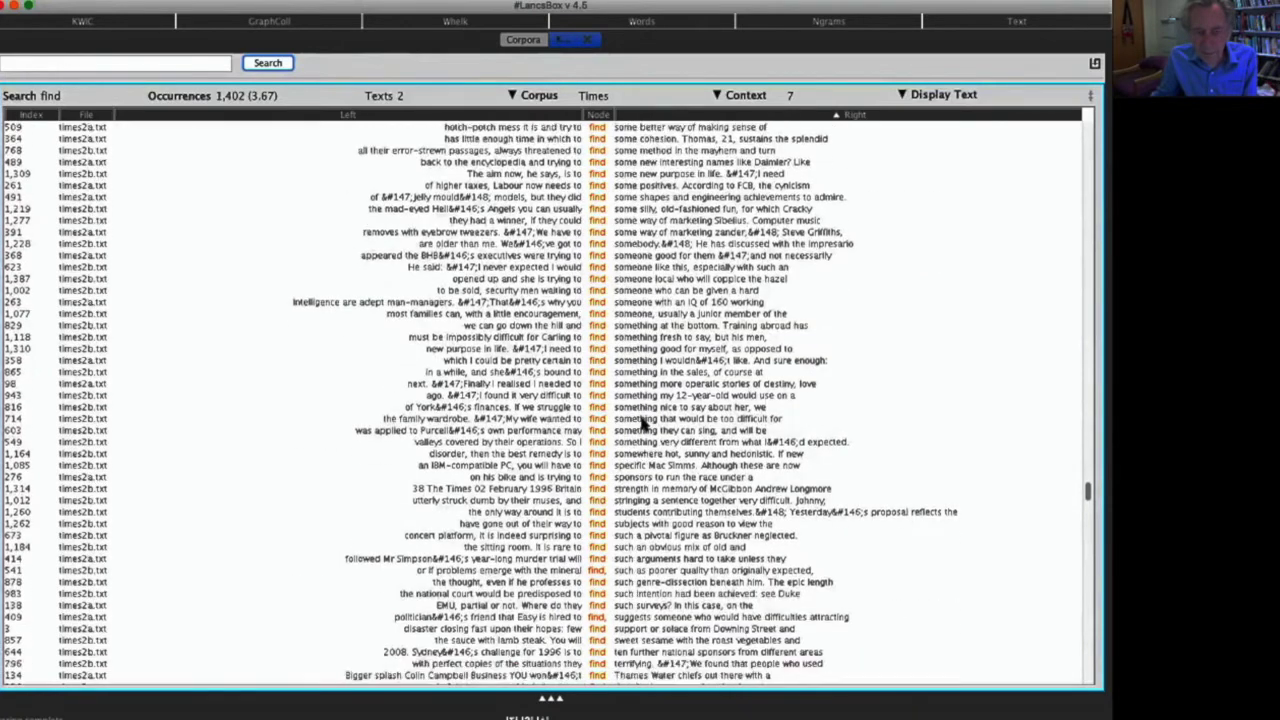
{"action": "scroll", "coordinate": [643, 423], "scroll_direction": "down", "scroll_amount": 9}
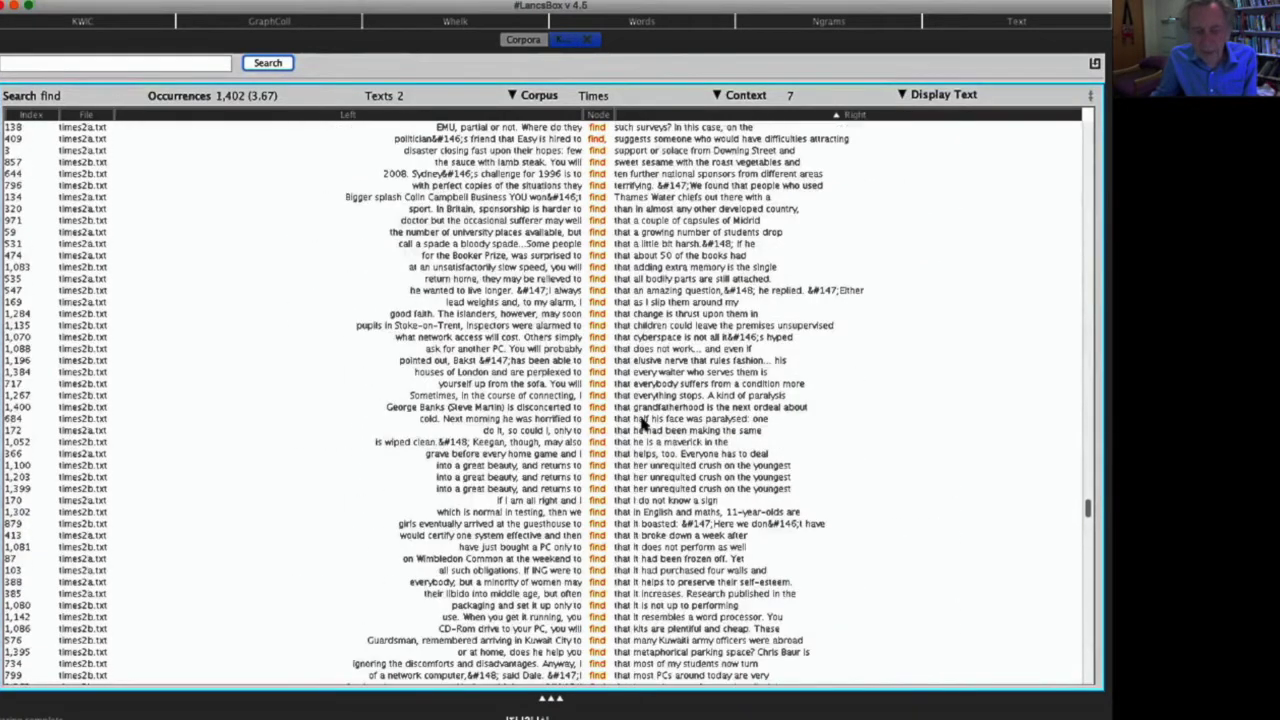
{"action": "scroll", "coordinate": [643, 423], "scroll_direction": "down", "scroll_amount": 20}
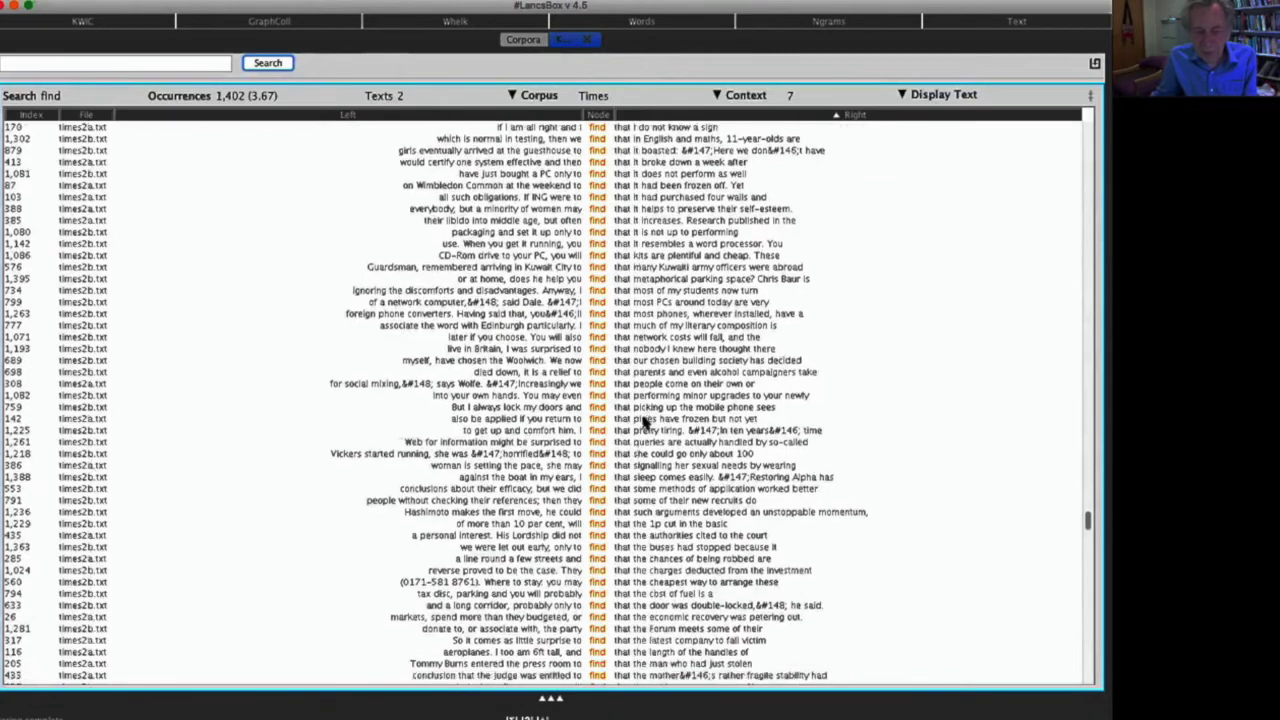
{"action": "scroll", "coordinate": [643, 423], "scroll_direction": "down", "scroll_amount": 20}
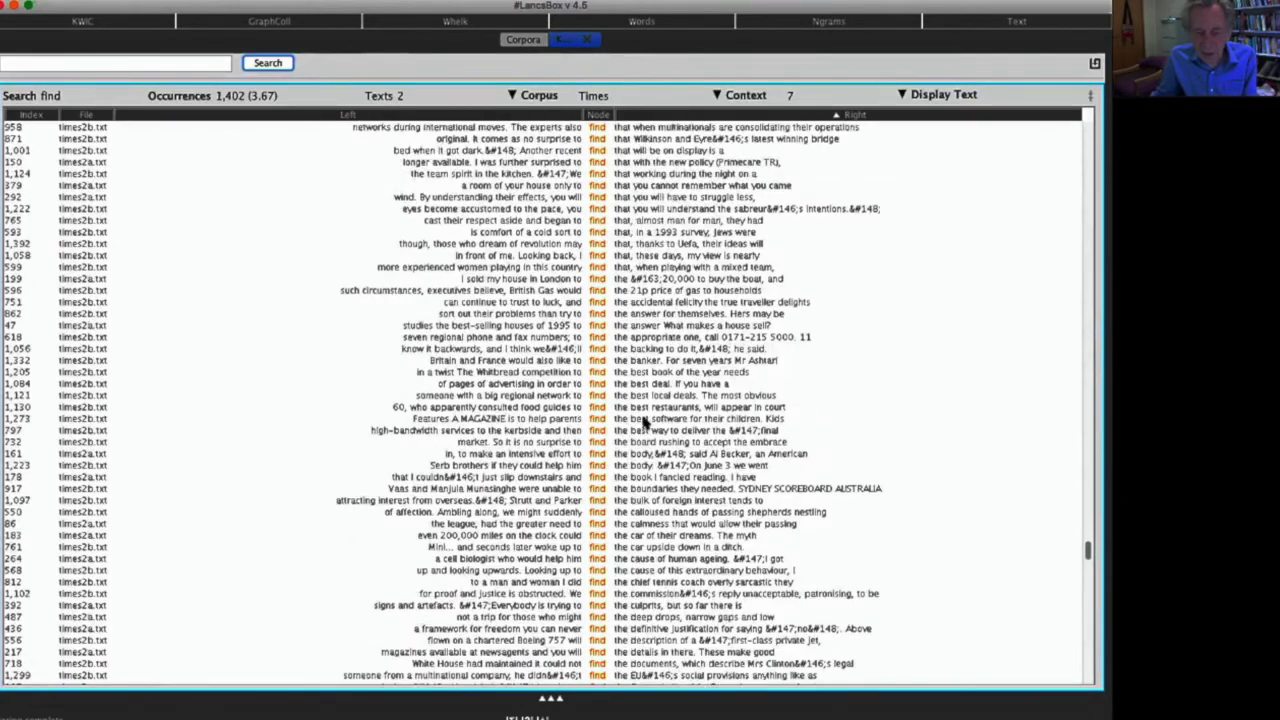
{"action": "scroll", "coordinate": [643, 423], "scroll_direction": "down", "scroll_amount": 20}
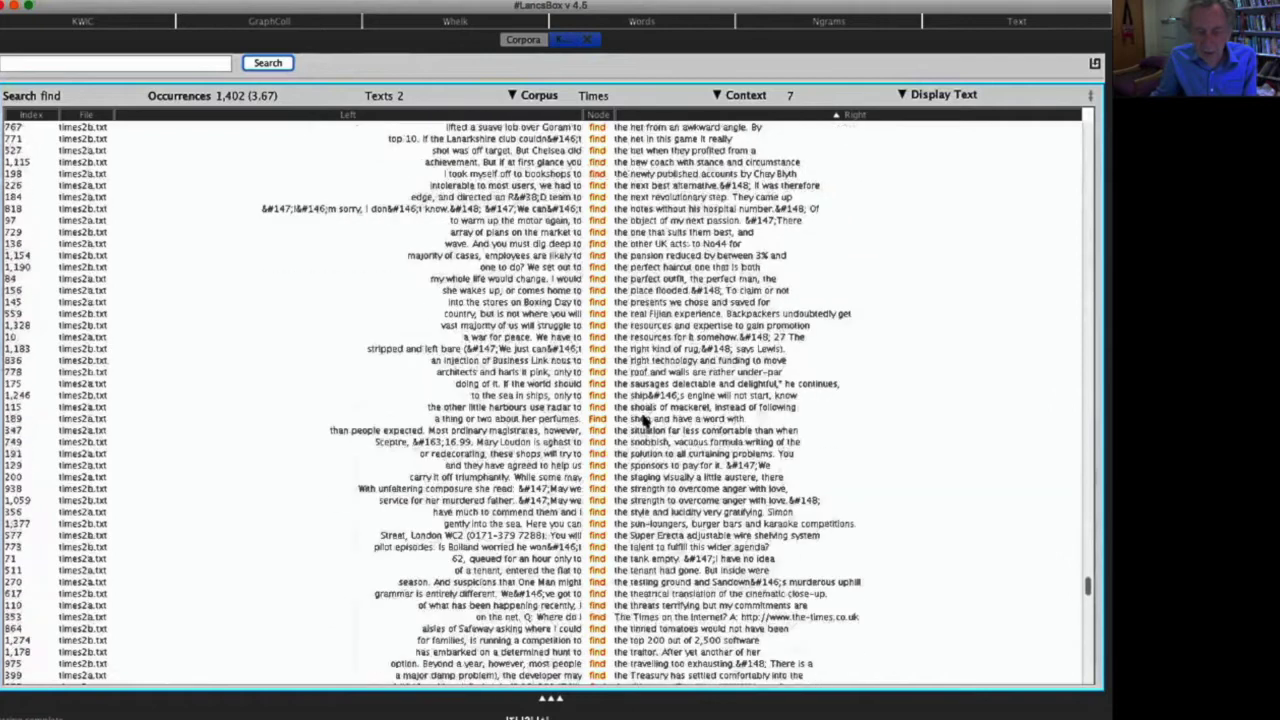
{"action": "scroll", "coordinate": [643, 423], "scroll_direction": "down", "scroll_amount": 20}
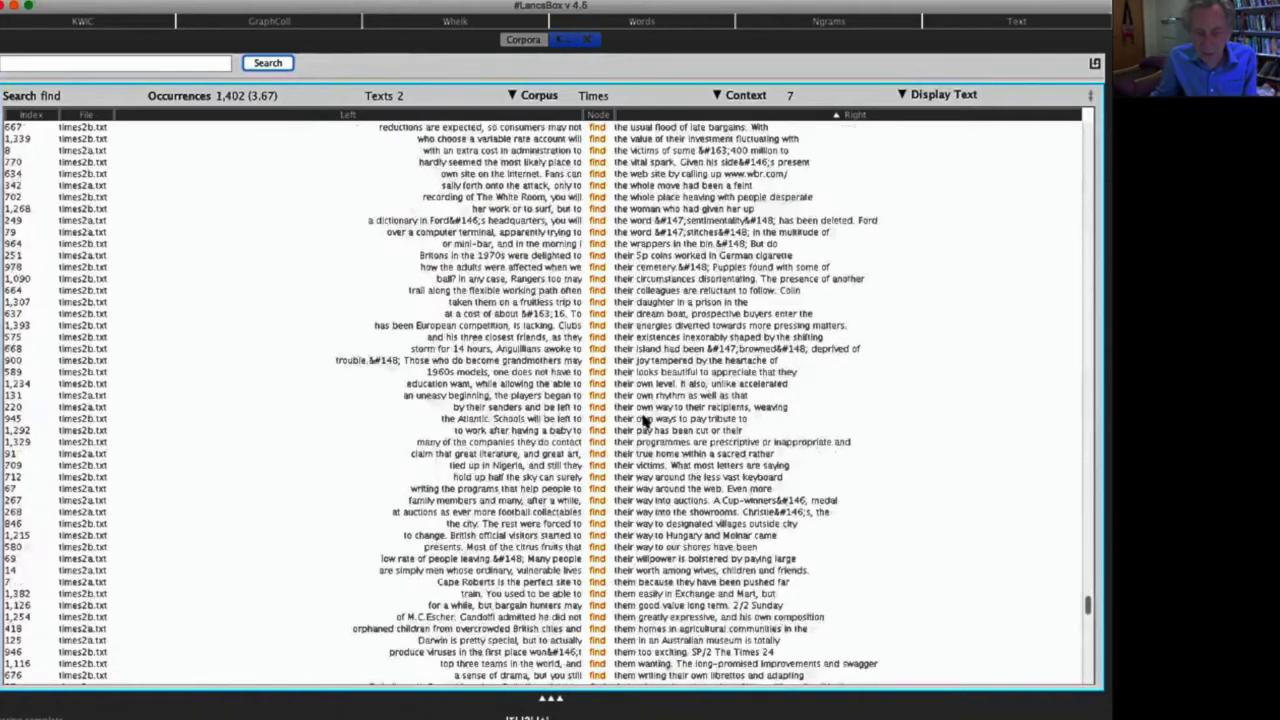
{"action": "scroll", "coordinate": [644, 421], "scroll_direction": "down", "scroll_amount": 2}
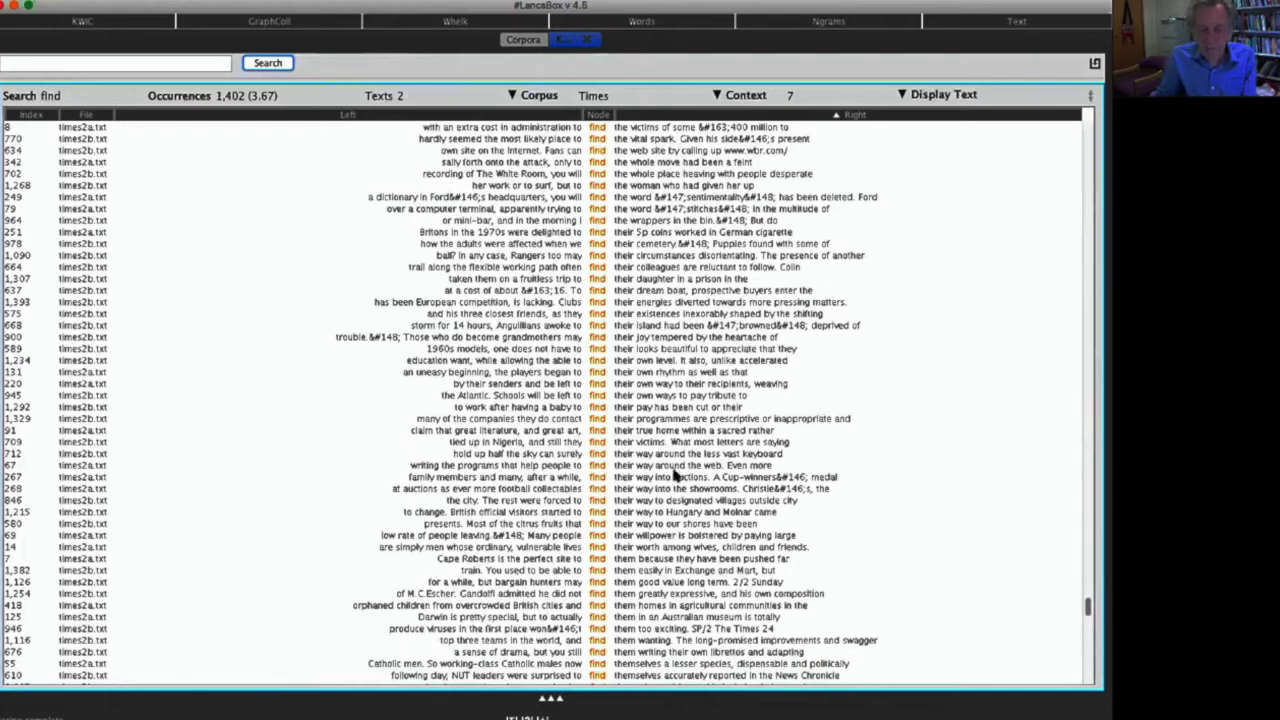
{"action": "scroll", "coordinate": [675, 477], "scroll_direction": "down", "scroll_amount": 20}
{"action": "scroll", "coordinate": [655, 470], "scroll_direction": "down", "scroll_amount": 20}
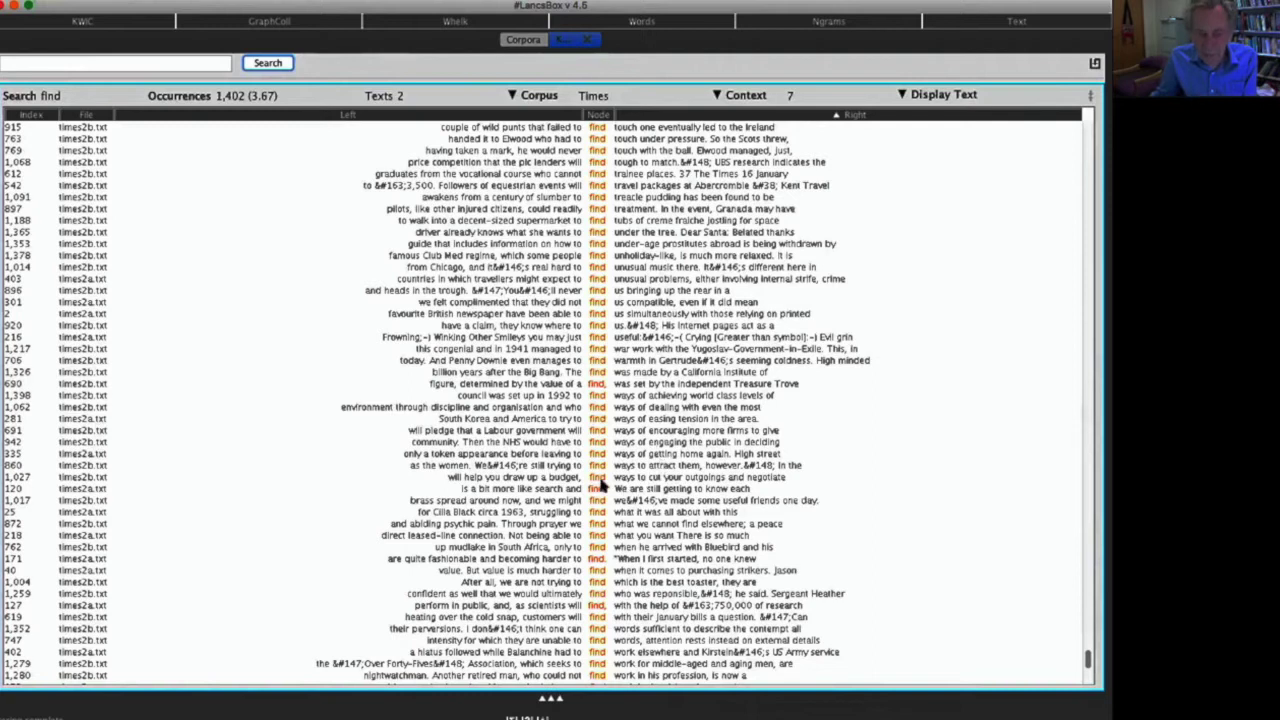
{"action": "scroll", "coordinate": [670, 470], "scroll_direction": "down", "scroll_amount": 1}
{"action": "scroll", "coordinate": [672, 470], "scroll_direction": "down", "scroll_amount": 10}
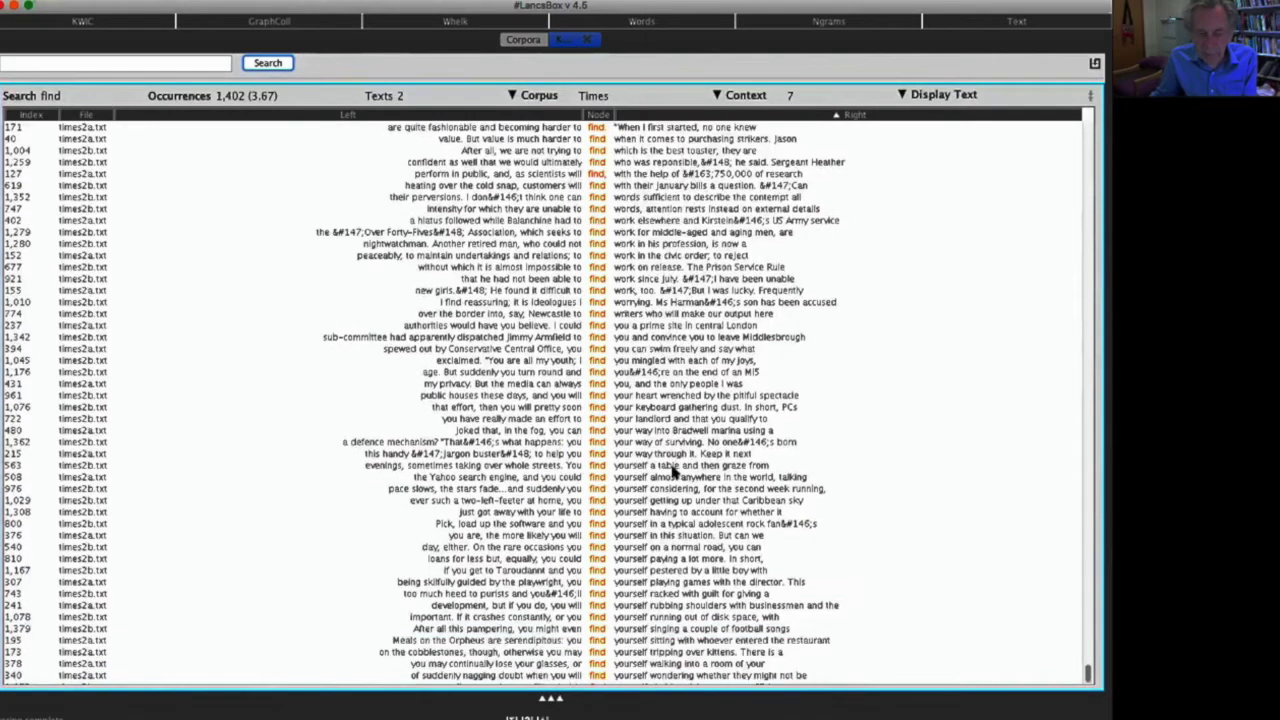
{"action": "scroll", "coordinate": [650, 475], "scroll_direction": "down", "scroll_amount": 1}
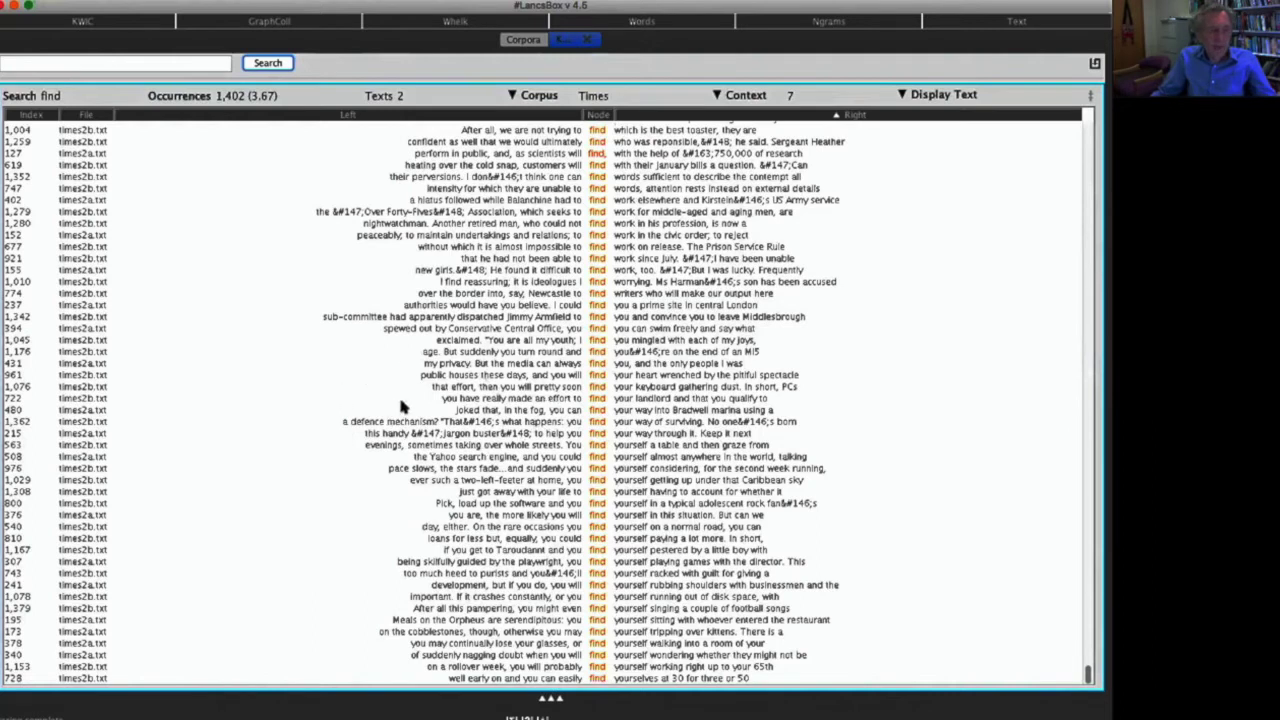
Run a GraphColl collocation search for "find" in the Times corpus with the span set to 2 <> 2.
{"action": "left_click", "coordinate": [256, 22]}
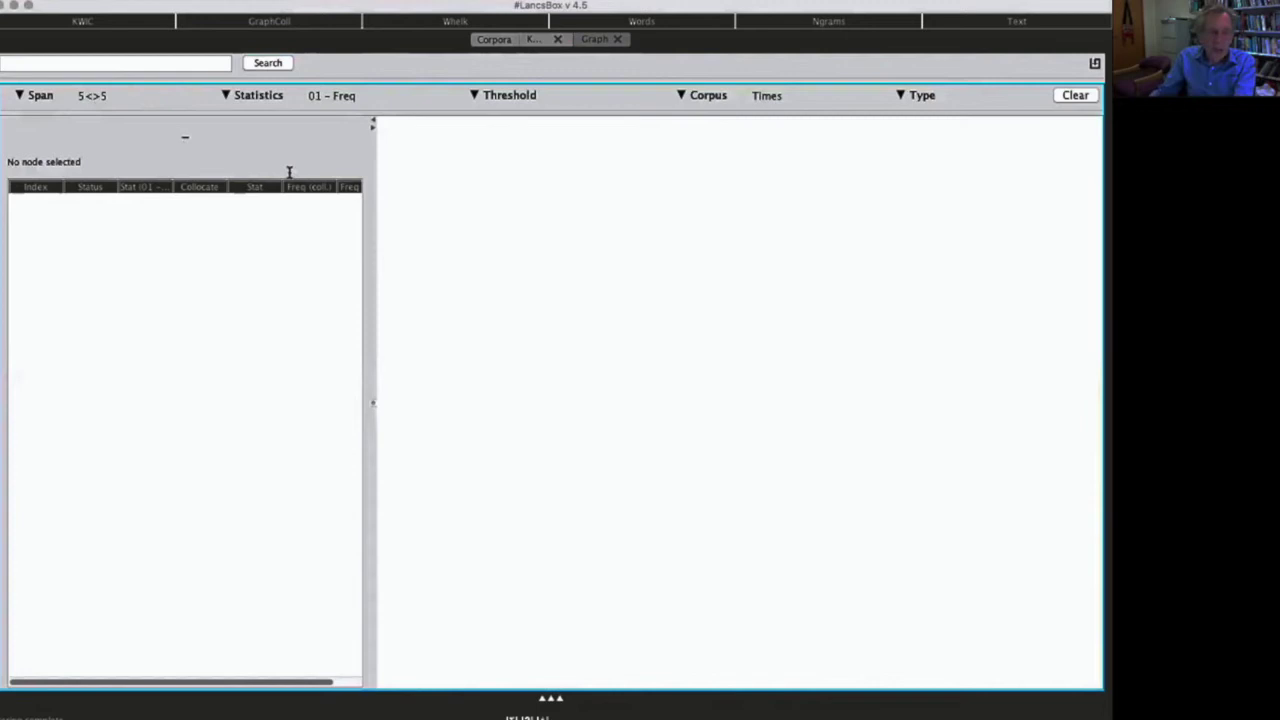
{"action": "left_click", "coordinate": [199, 224]}
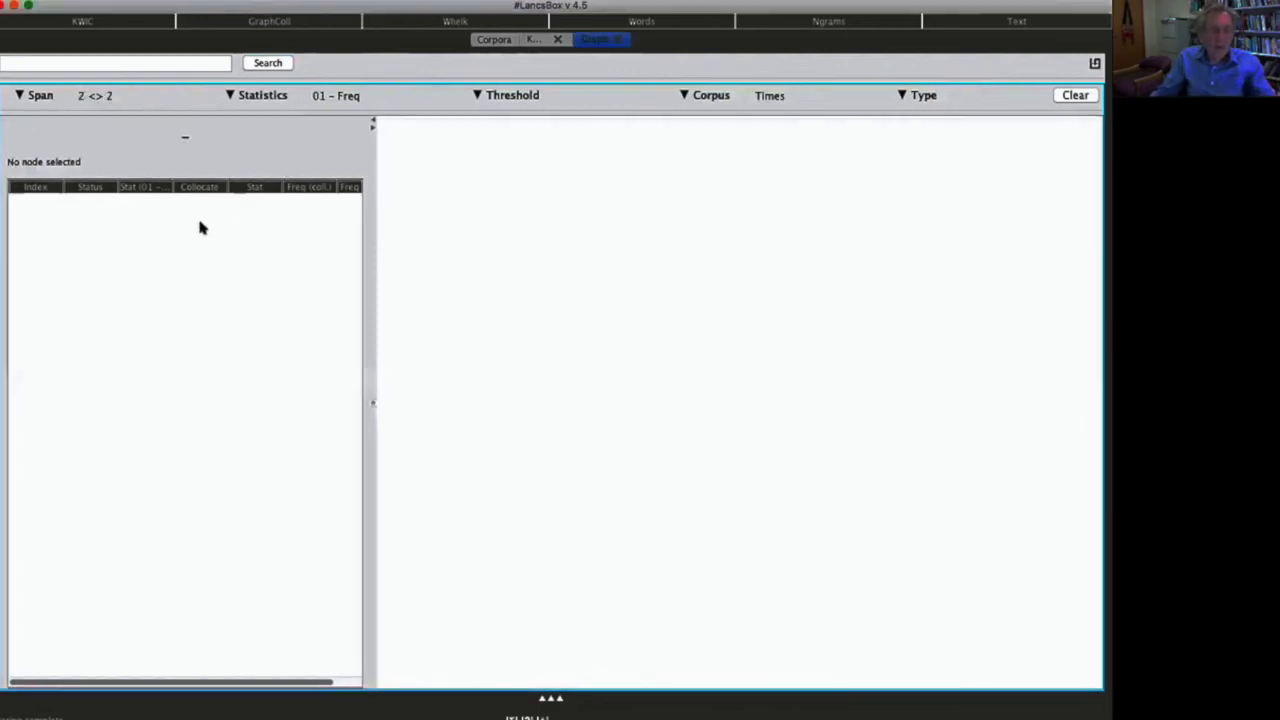
{"action": "left_click", "coordinate": [130, 64]}
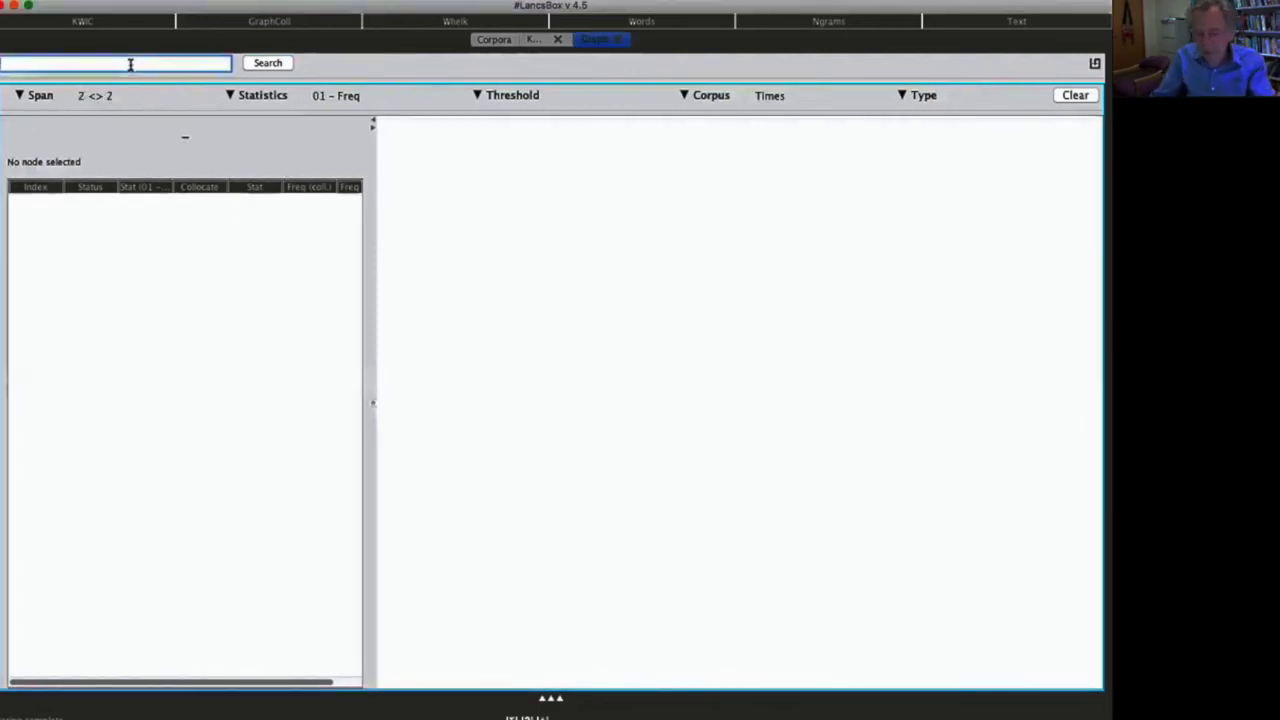
{"action": "type", "text": "find"}
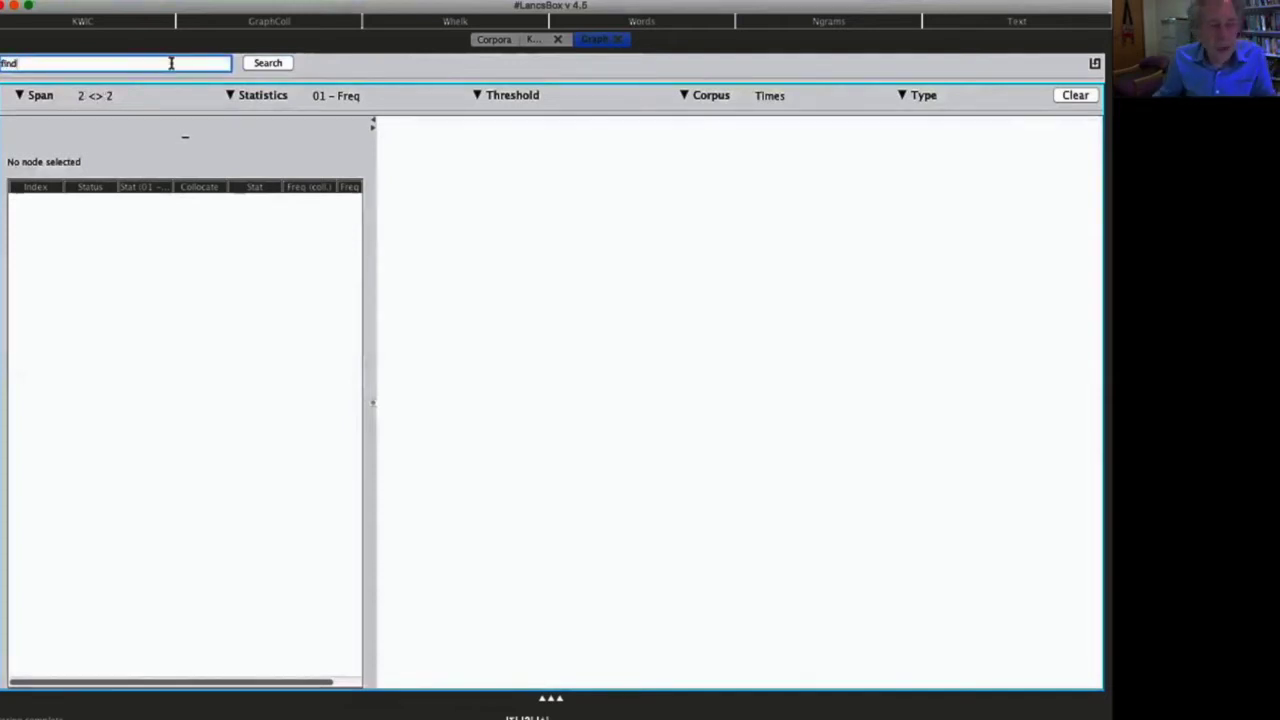
{"action": "left_click", "coordinate": [268, 64]}
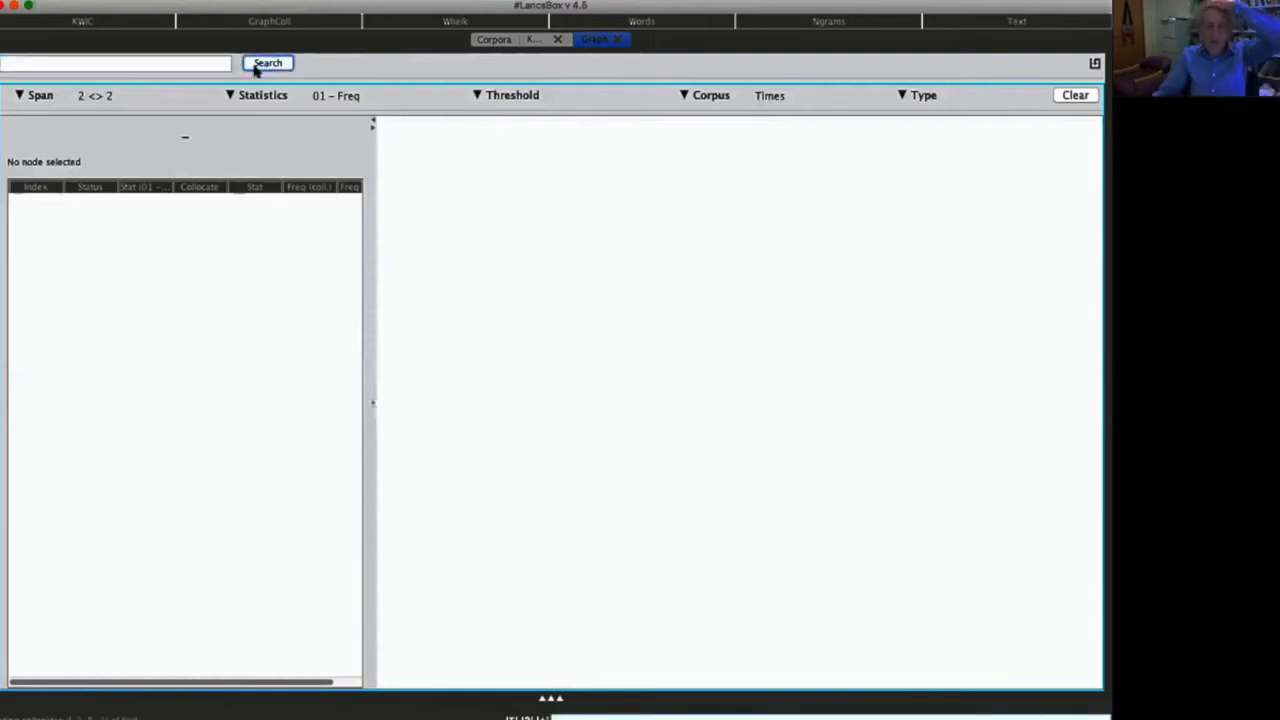